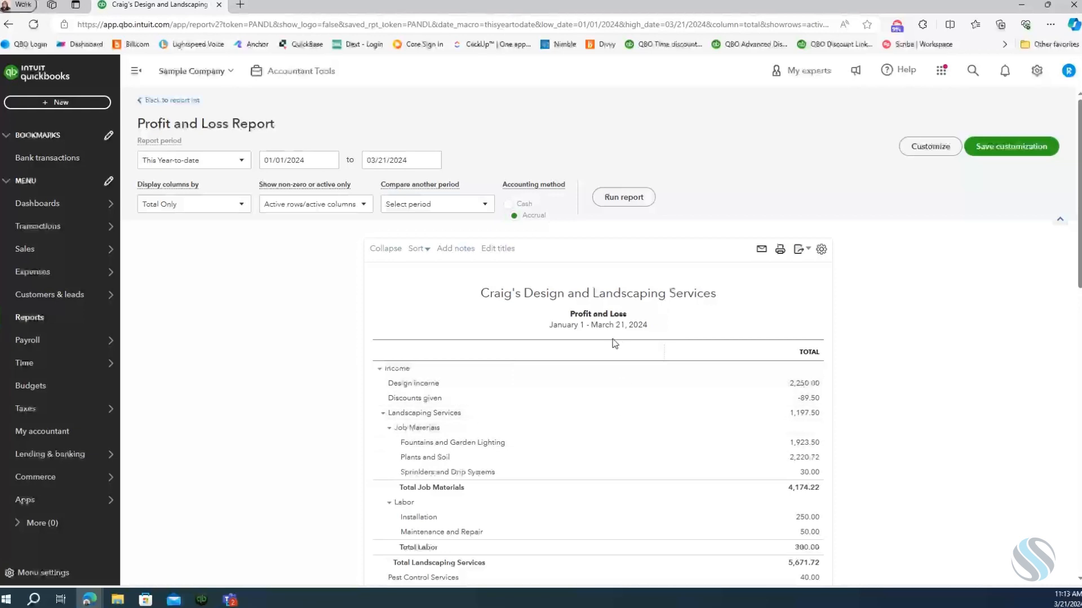
Open the transaction detail behind the Total Expenses amount in the Profit and Loss report.
{"action": "scroll", "coordinate": [642, 435], "scroll_direction": "down", "scroll_amount": 1}
{"action": "scroll", "coordinate": [643, 436], "scroll_direction": "down", "scroll_amount": 10}
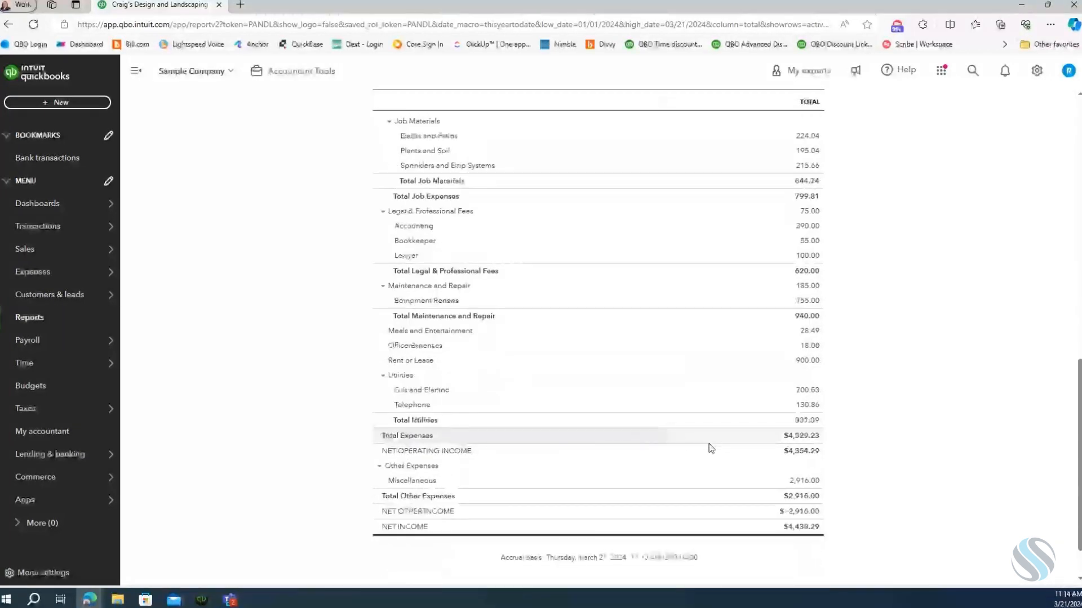
{"action": "left_click", "coordinate": [803, 437]}
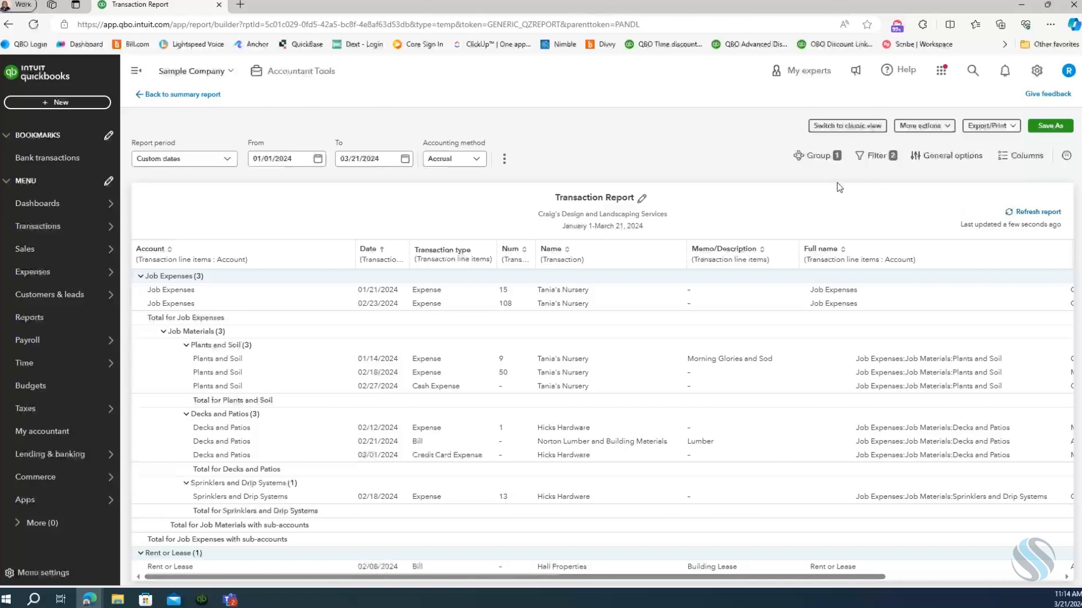
Change the transaction report's grouping from the account hierarchy to Name.
{"action": "left_click", "coordinate": [809, 159]}
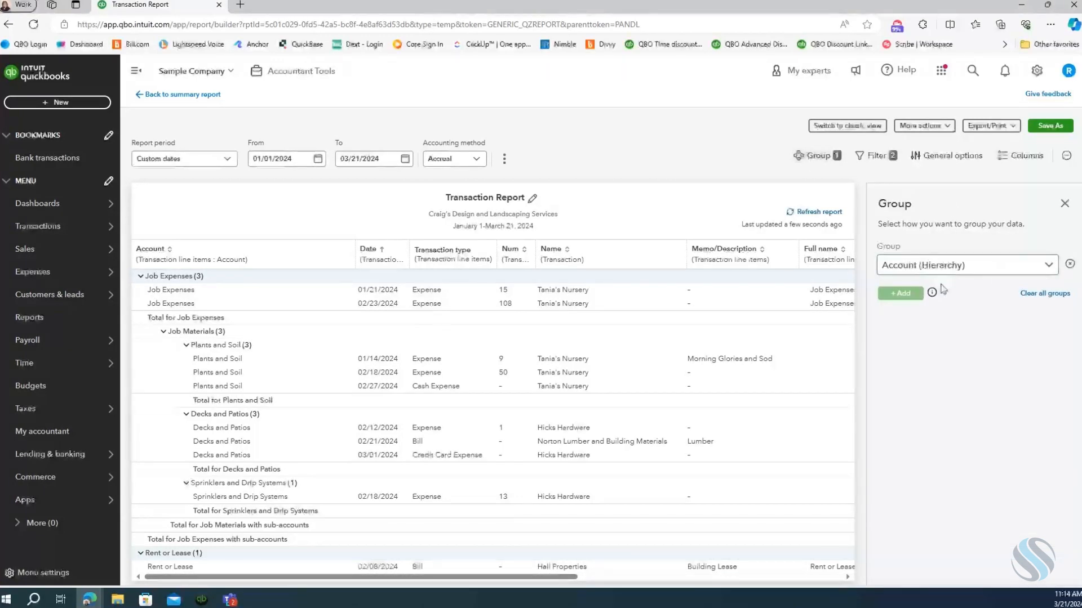
{"action": "left_click", "coordinate": [1019, 274]}
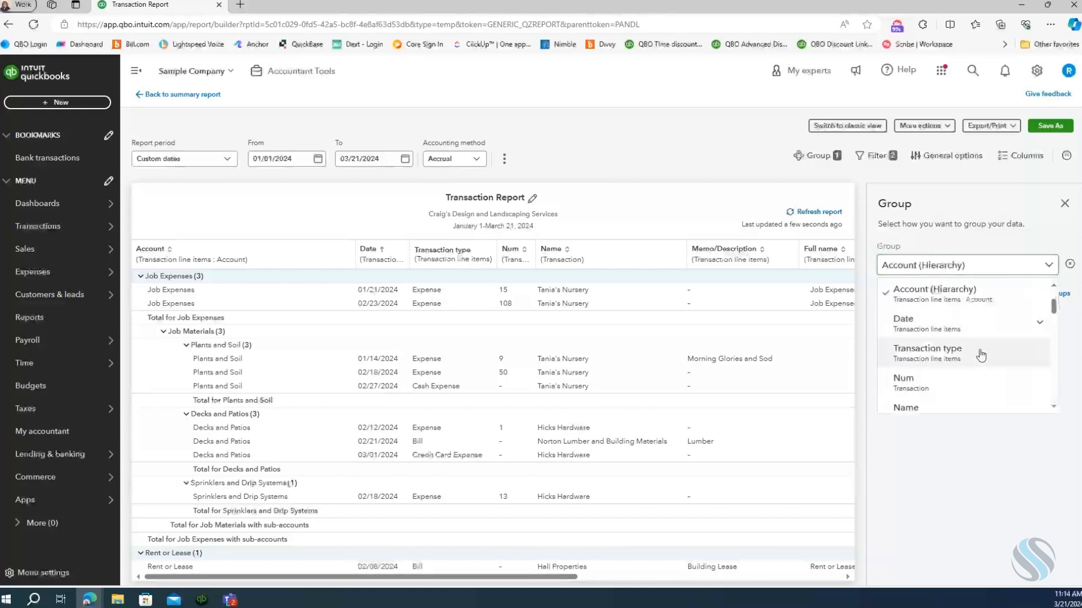
{"action": "scroll", "coordinate": [937, 390], "scroll_direction": "down", "scroll_amount": 1}
{"action": "left_click", "coordinate": [914, 391]}
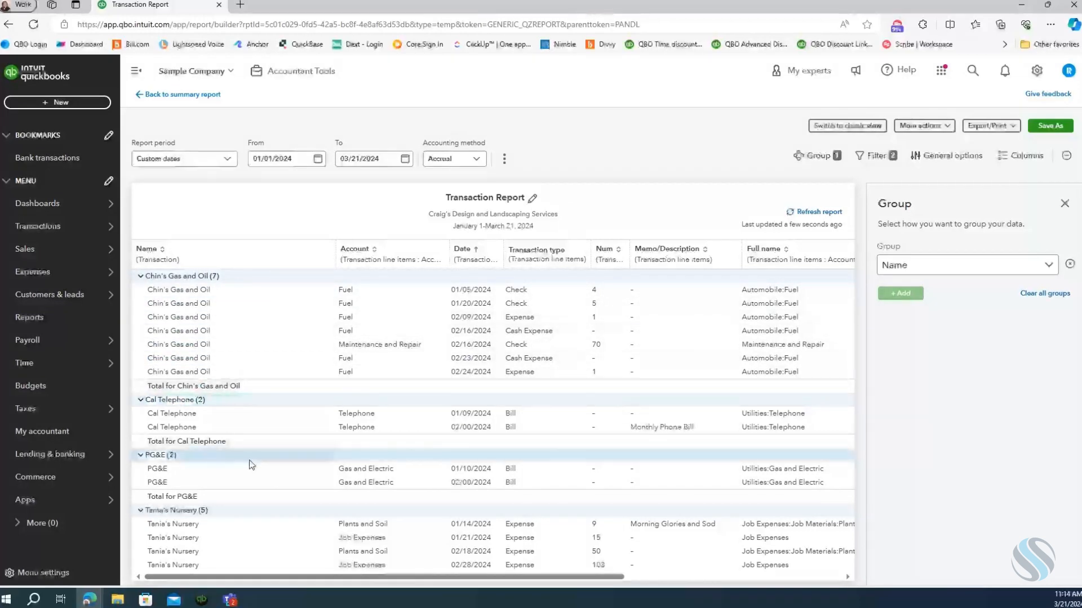
Examine the vendor groups in the transaction report down to the last one and across all its columns.
{"action": "scroll", "coordinate": [252, 464], "scroll_direction": "down", "scroll_amount": 5}
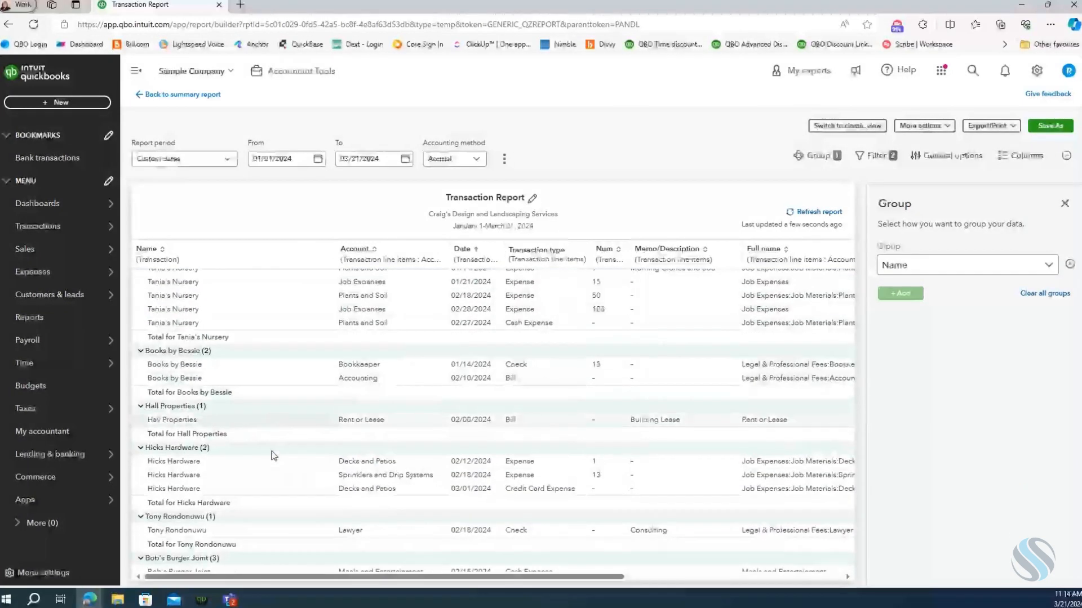
{"action": "scroll", "coordinate": [274, 455], "scroll_direction": "down", "scroll_amount": 15}
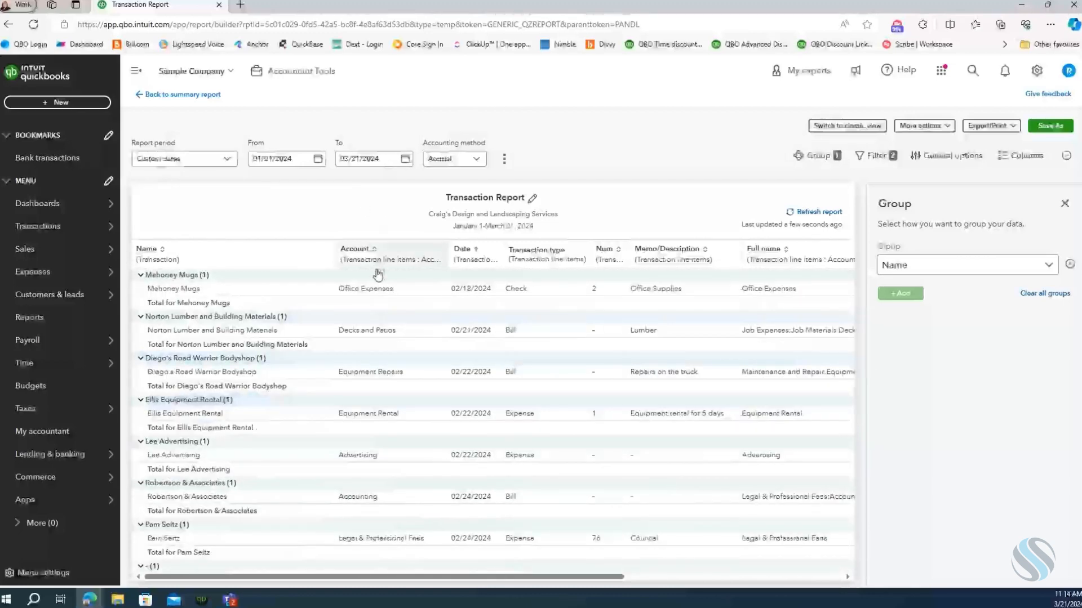
{"action": "scroll", "coordinate": [318, 487], "scroll_direction": "down", "scroll_amount": 1}
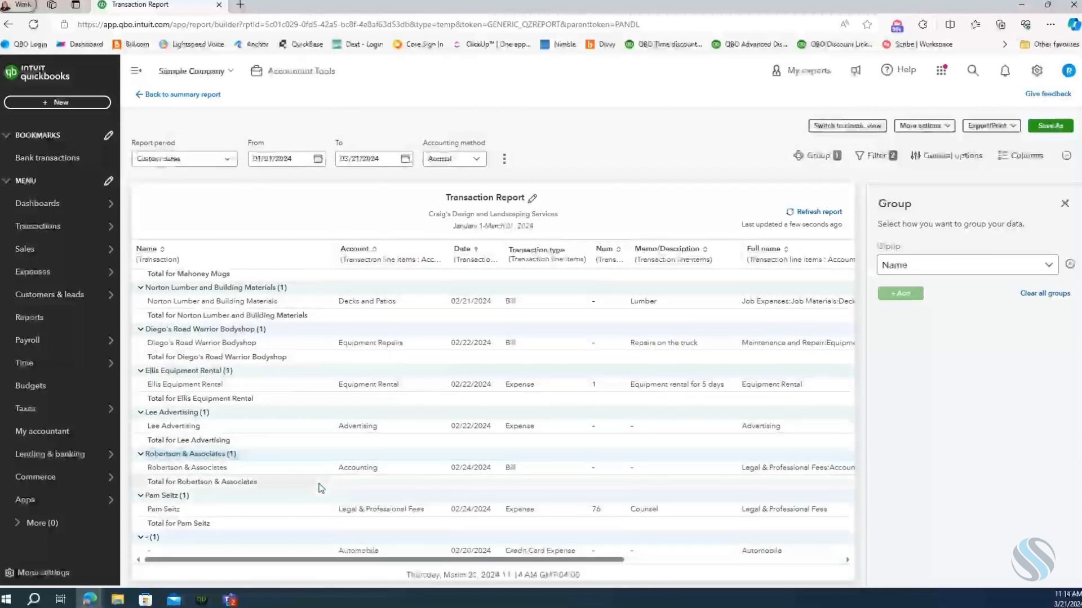
{"action": "scroll", "coordinate": [321, 488], "scroll_direction": "down", "scroll_amount": 1}
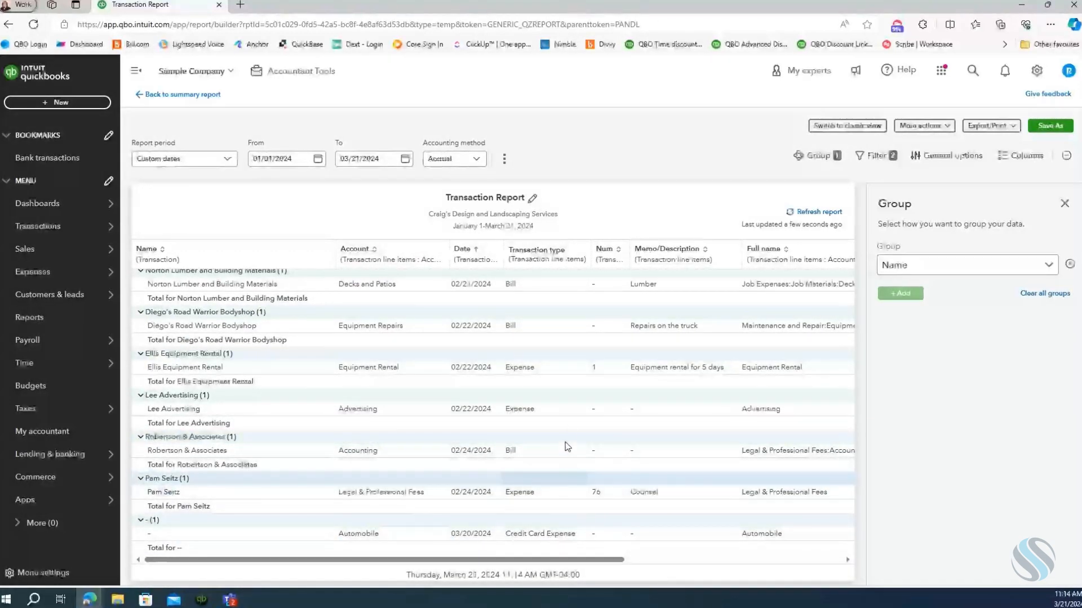
{"action": "scroll", "coordinate": [577, 400], "scroll_direction": "up", "scroll_amount": 15}
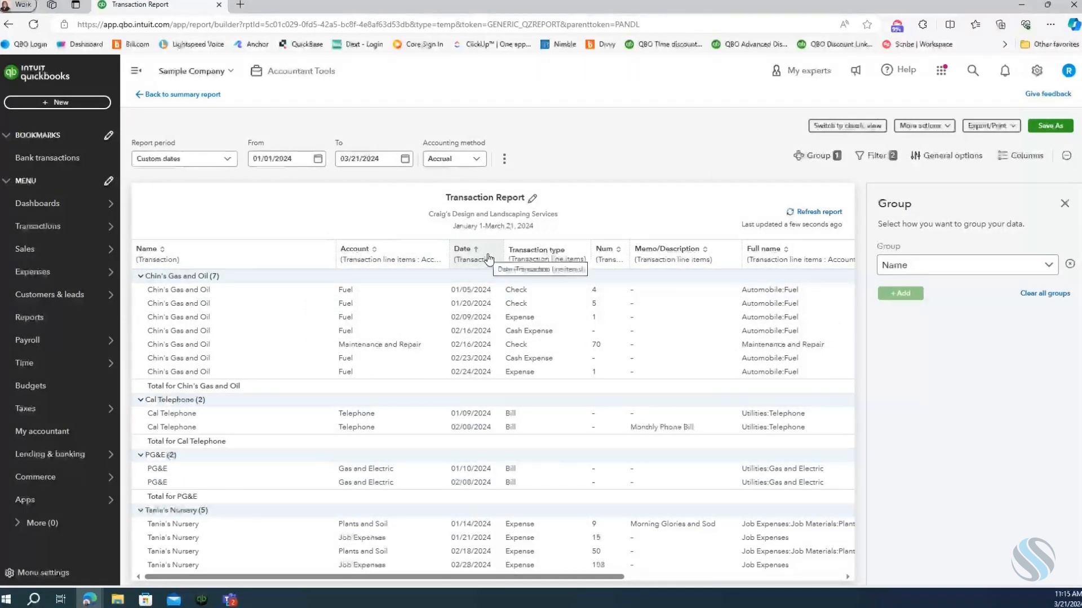
{"action": "mouse_move", "coordinate": [118, 256]}
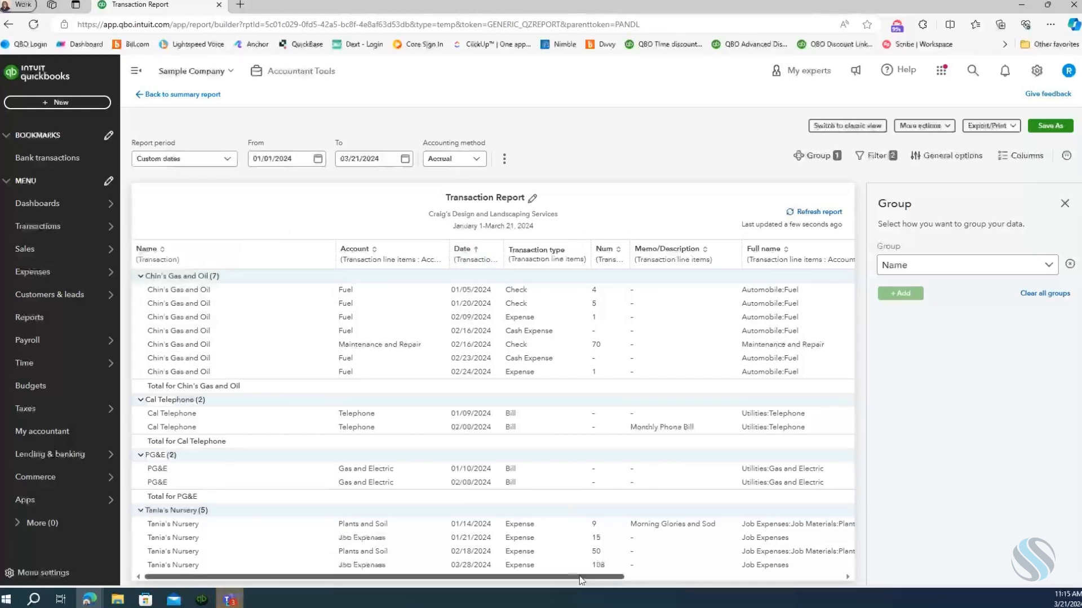
{"action": "left_click_drag", "start_coordinate": [581, 581], "coordinate": [798, 581]}
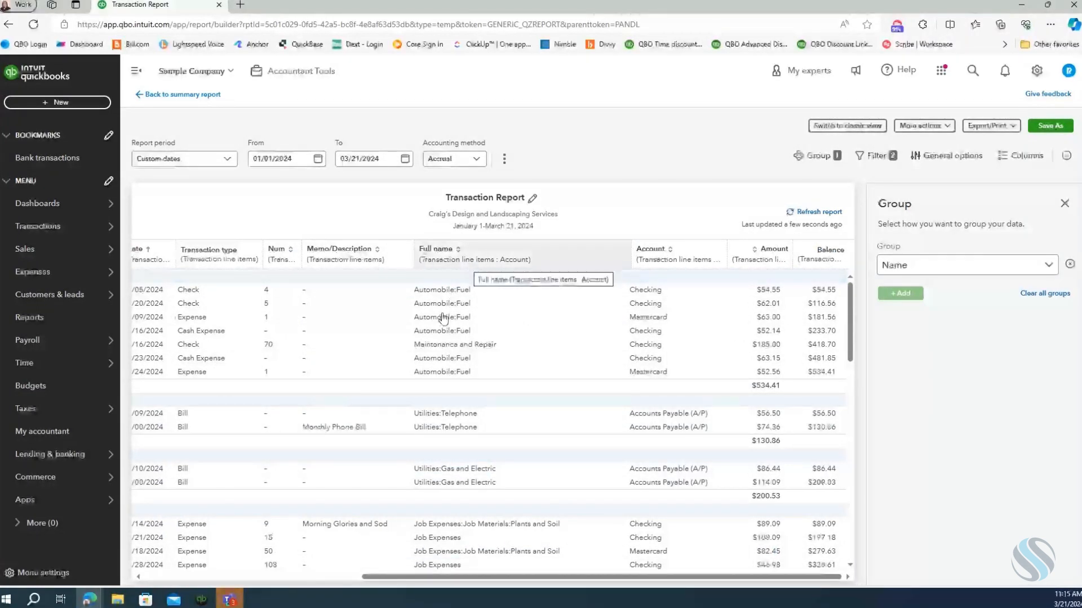
{"action": "left_click_drag", "start_coordinate": [476, 578], "coordinate": [446, 577]}
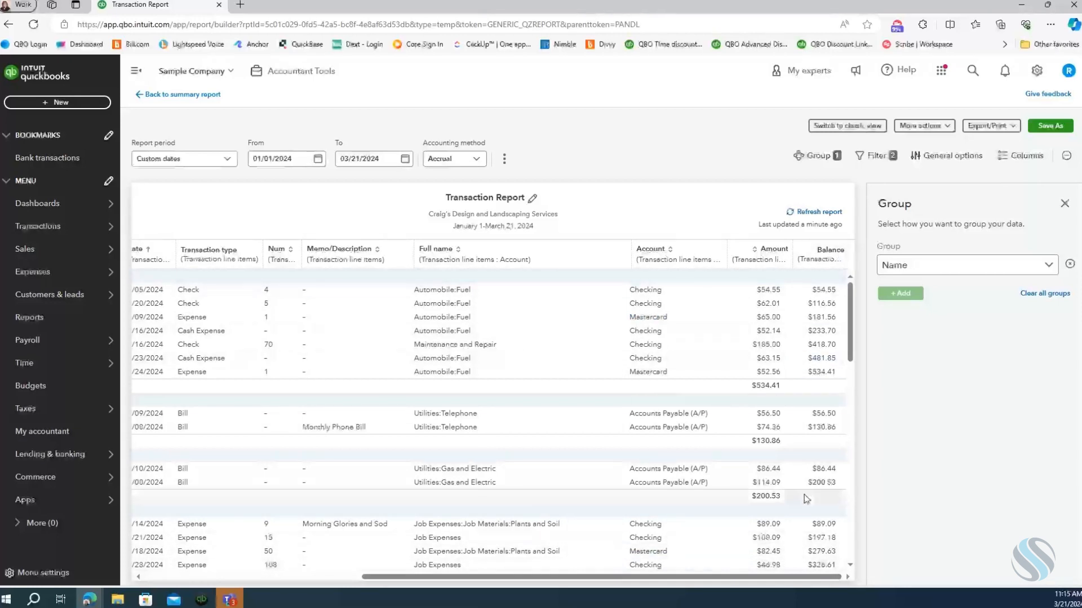
Make Date the first column of the transaction report and remove the Transaction type and Num columns.
{"action": "left_click", "coordinate": [1018, 162]}
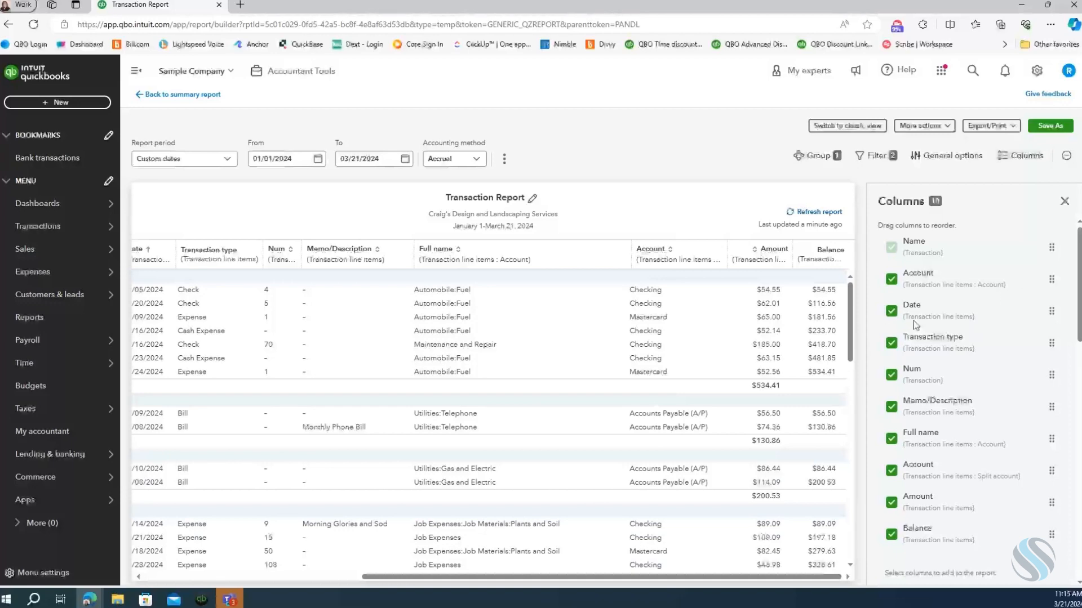
{"action": "left_click_drag", "start_coordinate": [1053, 308], "coordinate": [1050, 253]}
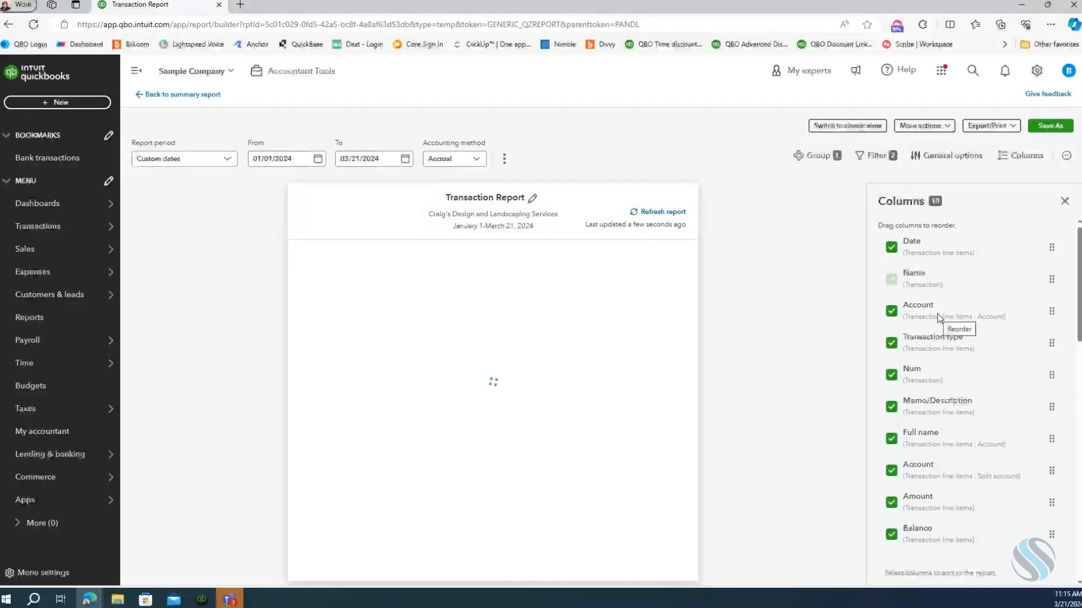
{"action": "left_click", "coordinate": [891, 343]}
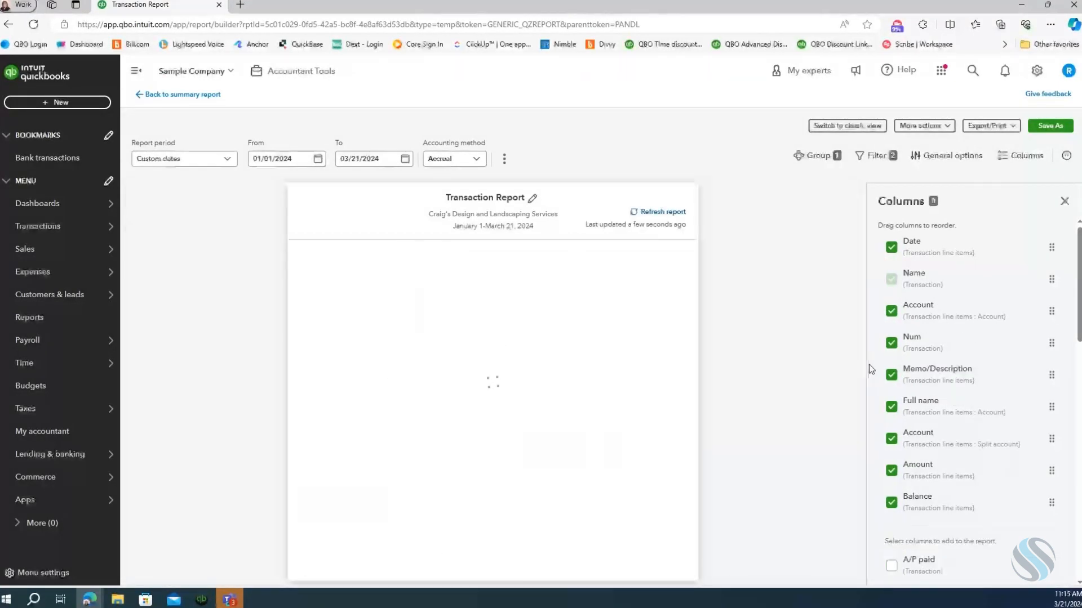
{"action": "left_click", "coordinate": [891, 343]}
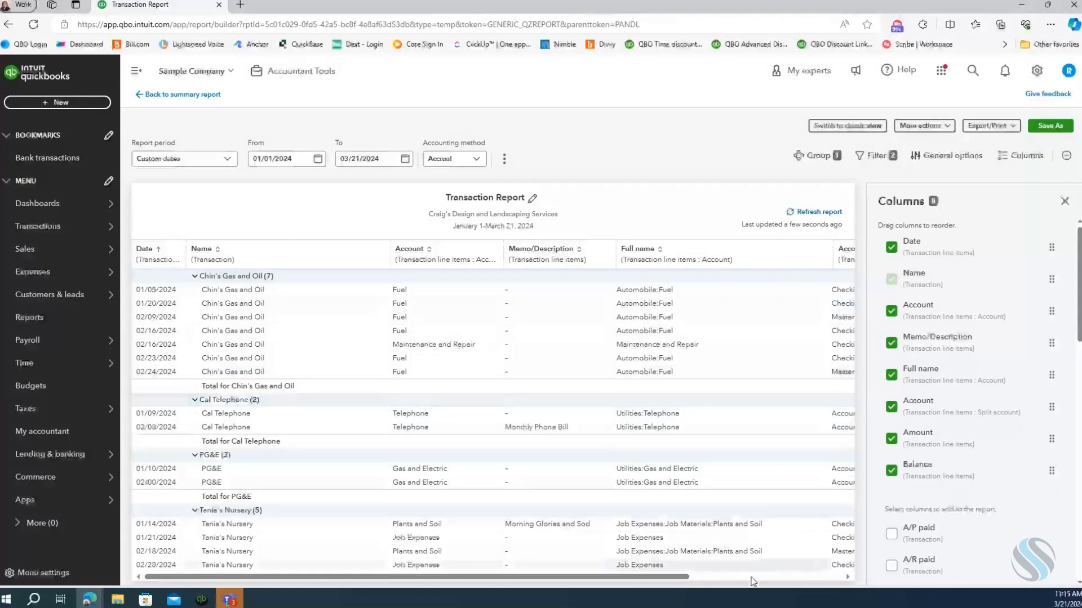
Remove the line-item Account, split Account and Balance columns, and place Full name directly ahead of Memo/Description.
{"action": "left_click_drag", "start_coordinate": [669, 580], "coordinate": [614, 573]}
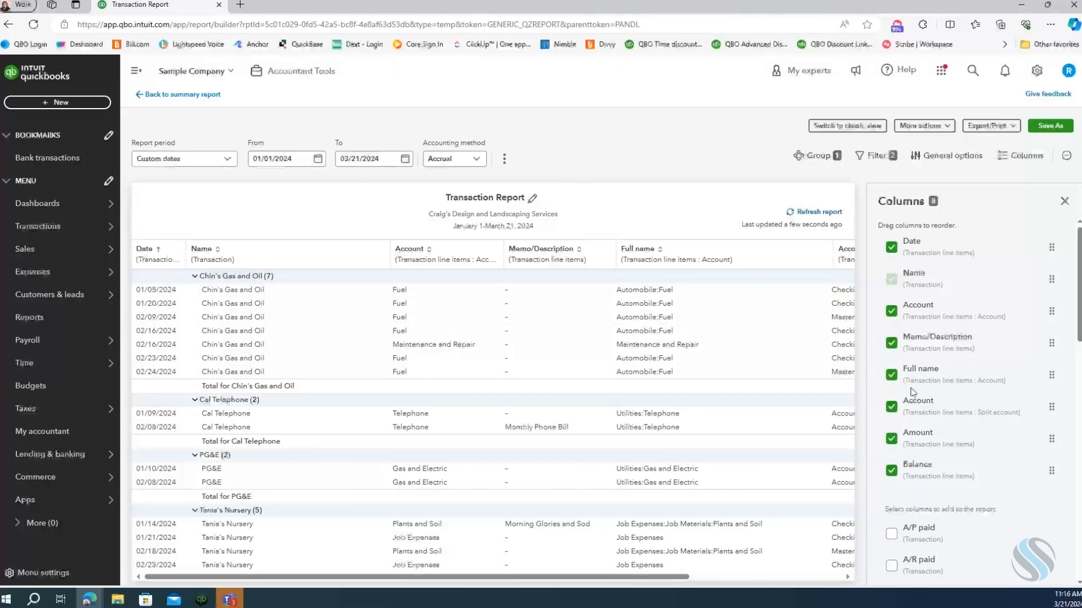
{"action": "left_click", "coordinate": [890, 313]}
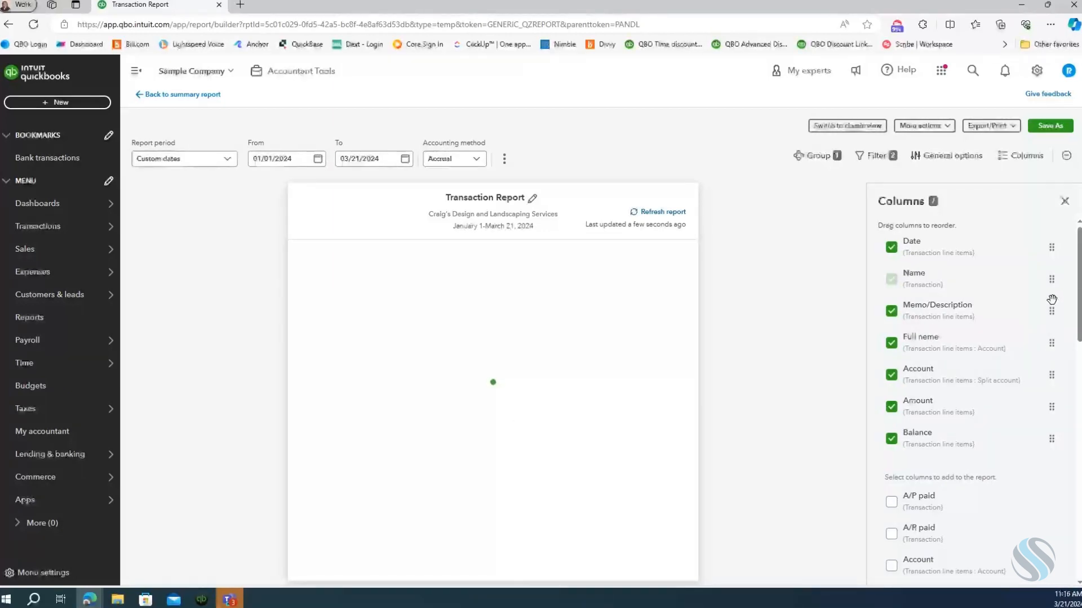
{"action": "left_click_drag", "start_coordinate": [1053, 346], "coordinate": [1051, 347]}
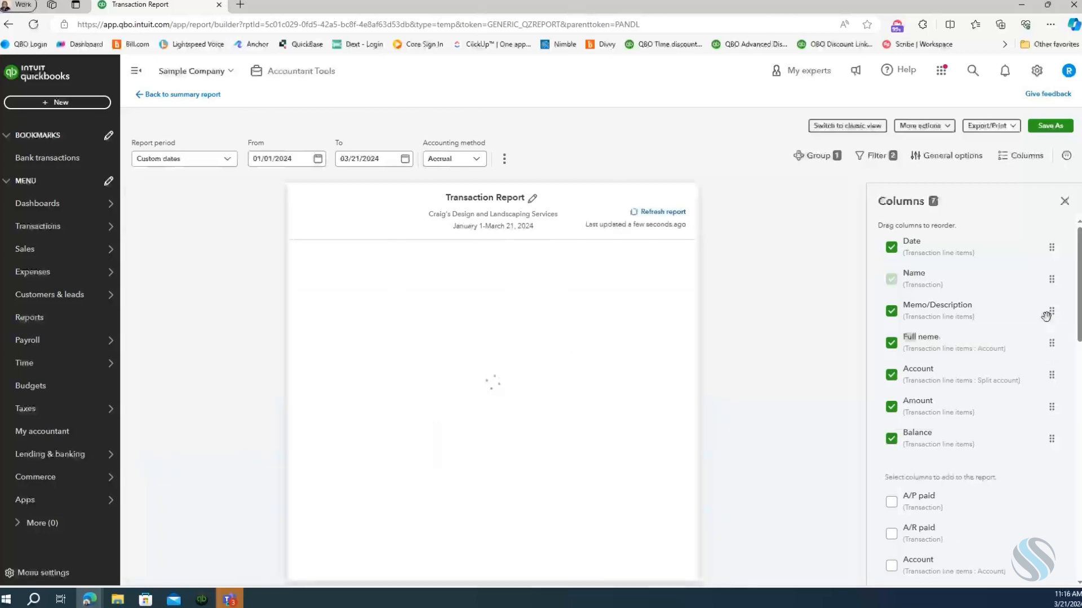
{"action": "left_click_drag", "start_coordinate": [1047, 303], "coordinate": [1047, 301]}
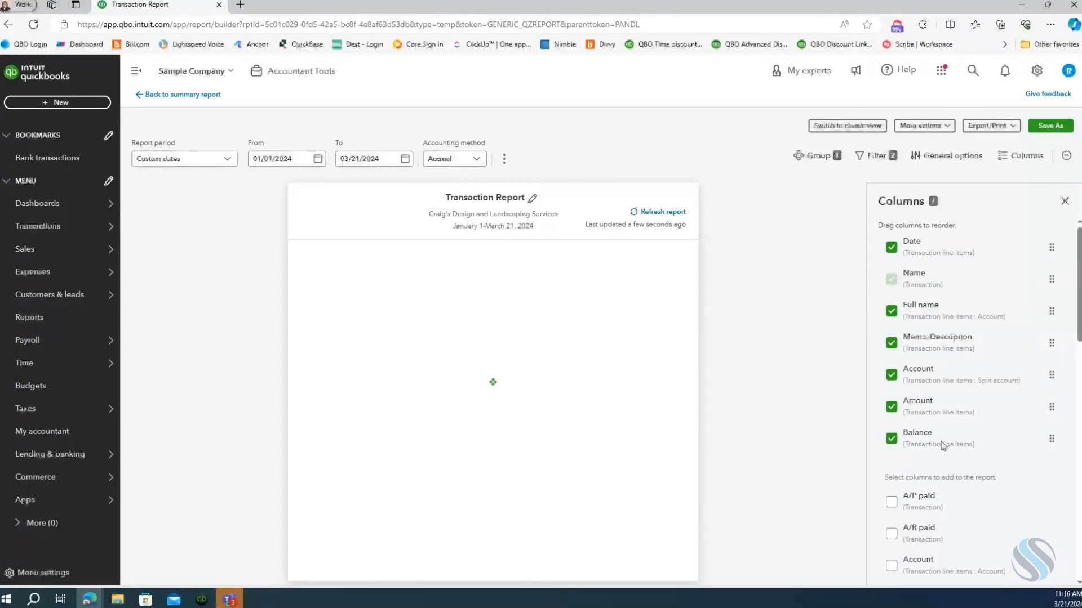
{"action": "left_click", "coordinate": [890, 438]}
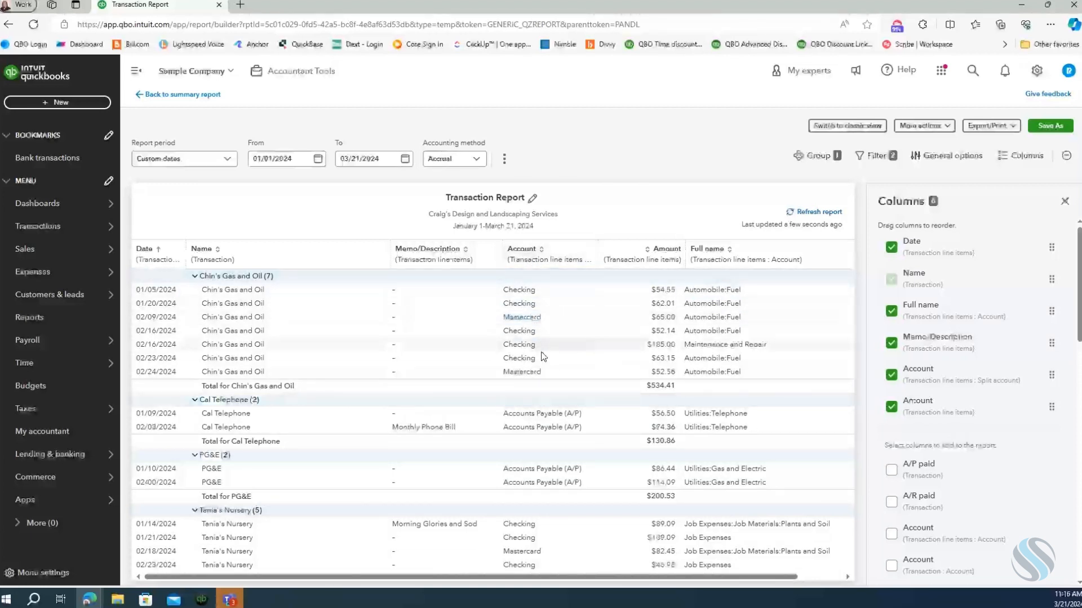
{"action": "left_click", "coordinate": [891, 375]}
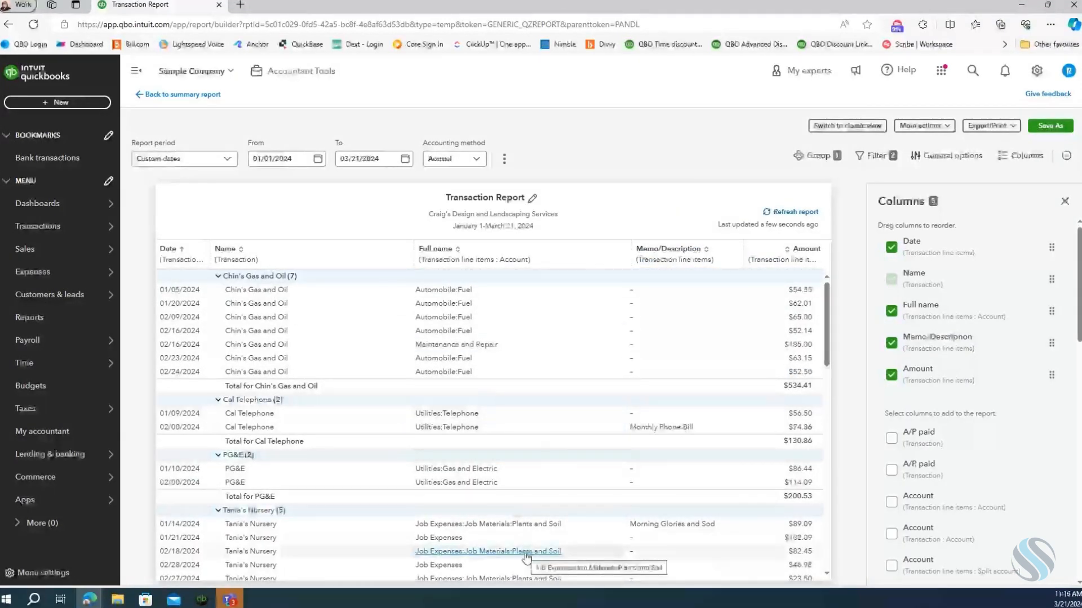
Rename the report "Expenses by Vendor Report" and save it as a custom report.
{"action": "scroll", "coordinate": [526, 444], "scroll_direction": "down", "scroll_amount": 5}
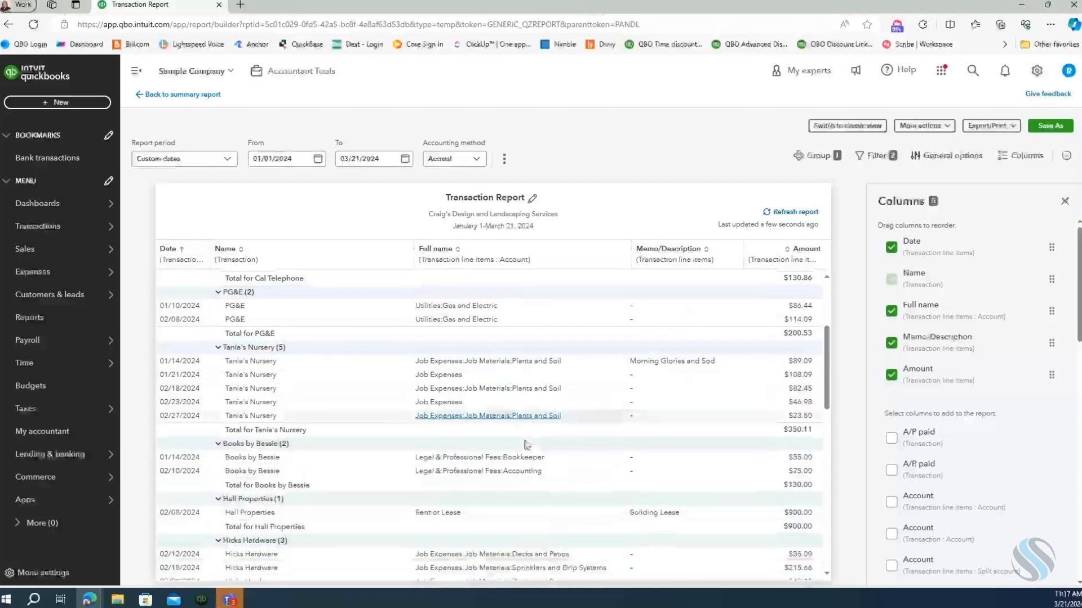
{"action": "scroll", "coordinate": [526, 443], "scroll_direction": "down", "scroll_amount": 10}
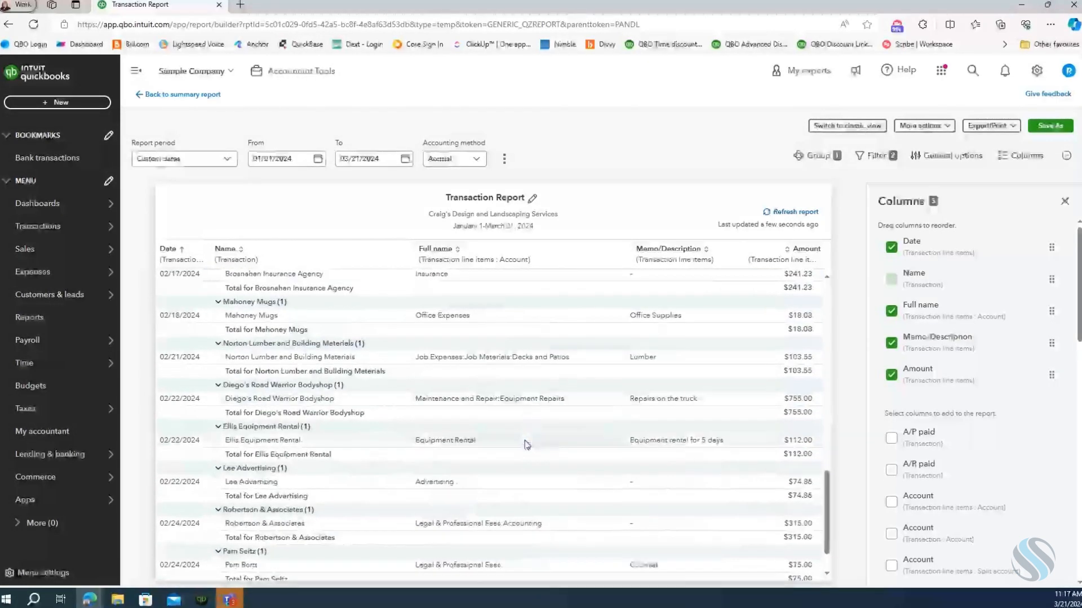
{"action": "scroll", "coordinate": [526, 444], "scroll_direction": "down", "scroll_amount": 1}
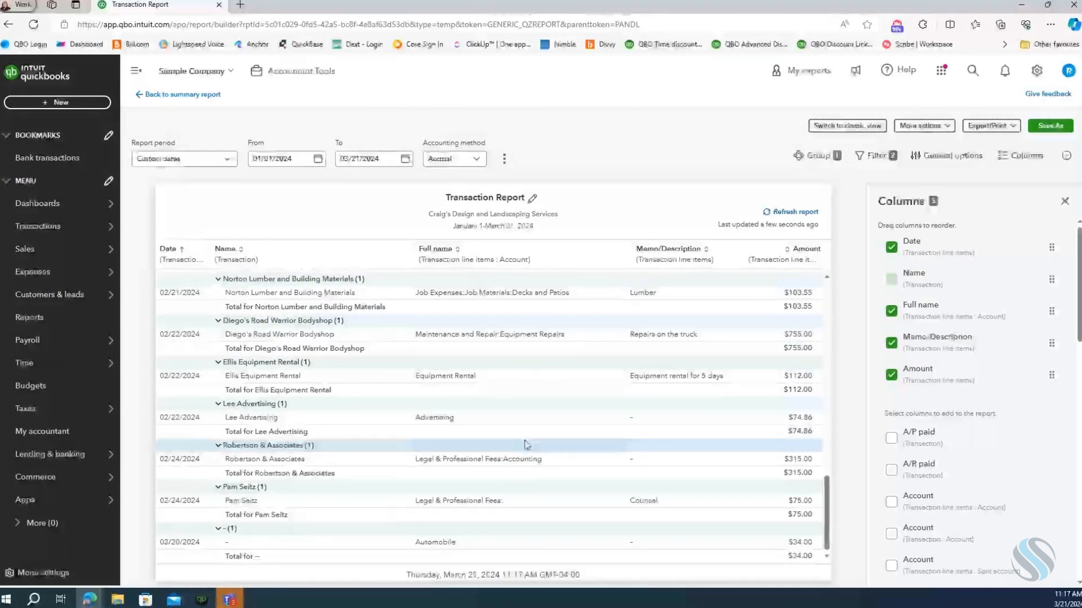
{"action": "scroll", "coordinate": [526, 444], "scroll_direction": "up", "scroll_amount": 12}
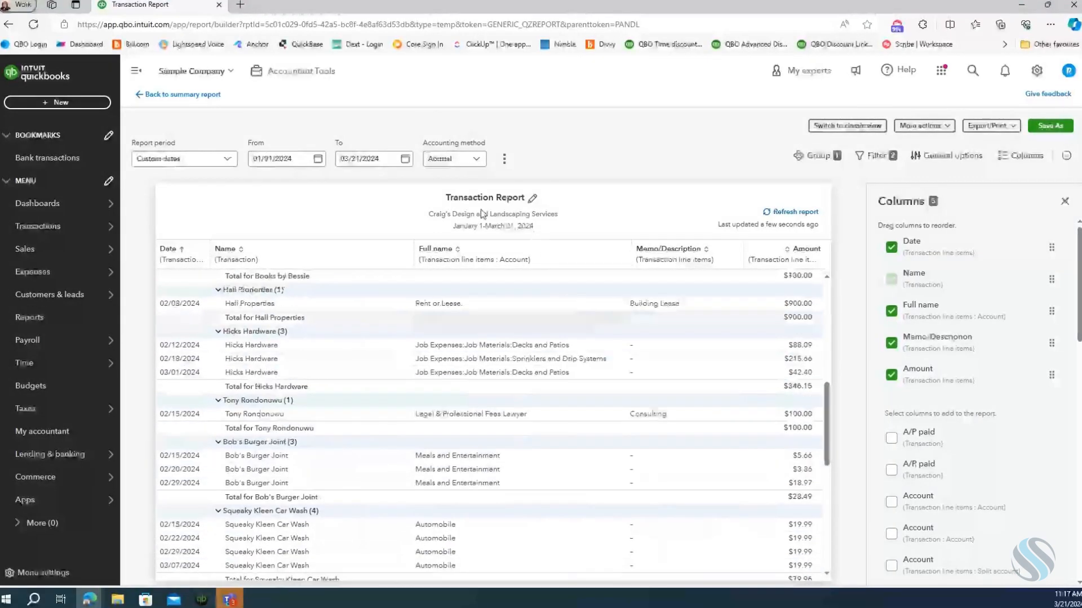
{"action": "scroll", "coordinate": [482, 213], "scroll_direction": "up", "scroll_amount": 3}
{"action": "left_click", "coordinate": [533, 204]}
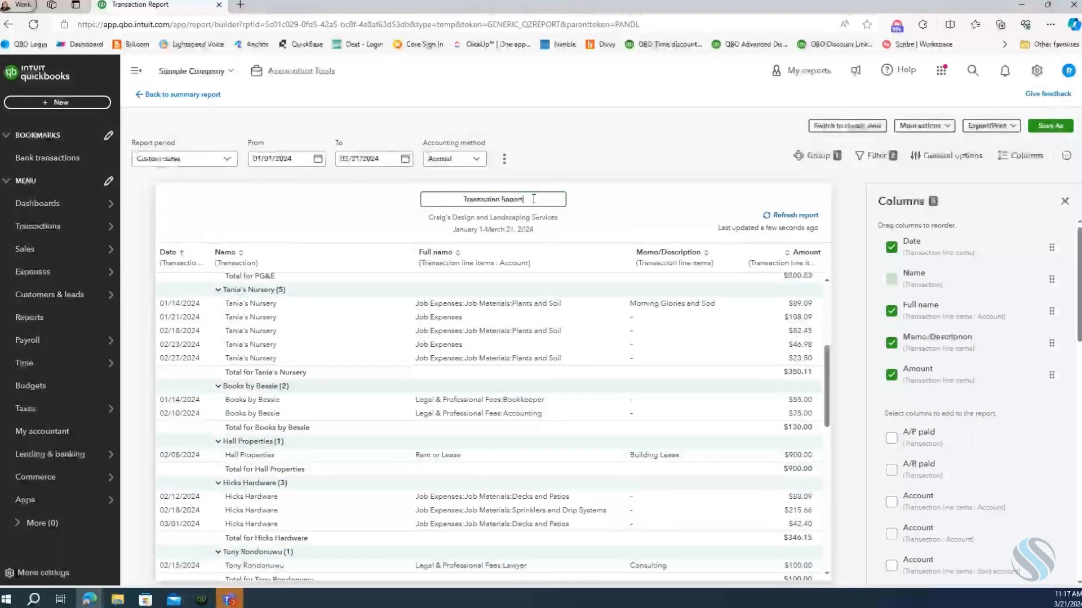
{"action": "left_click_drag", "start_coordinate": [533, 198], "coordinate": [431, 197]}
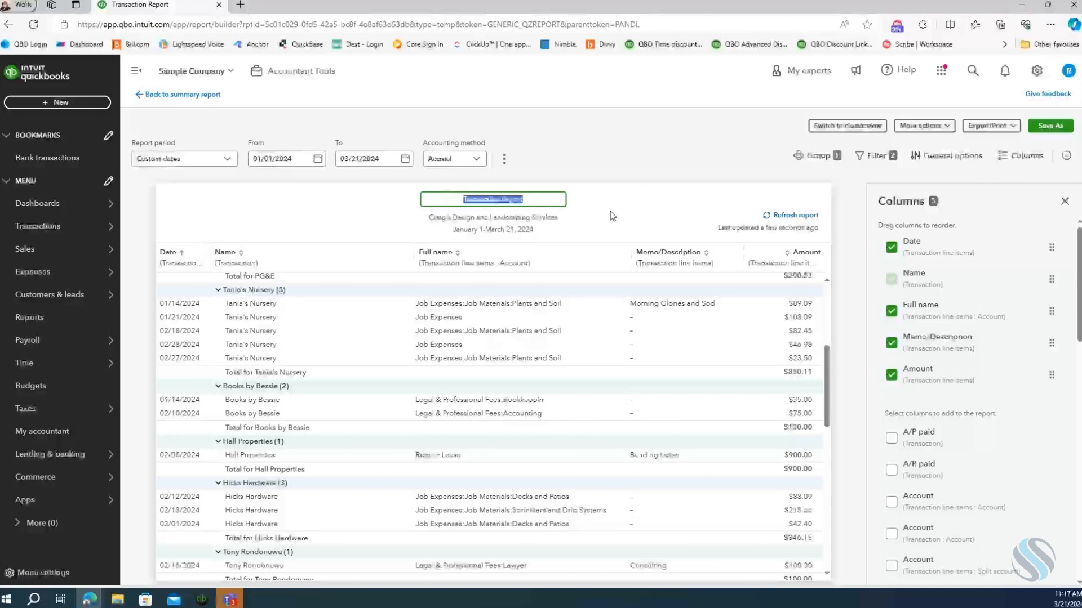
{"action": "type", "text": "Ex"}
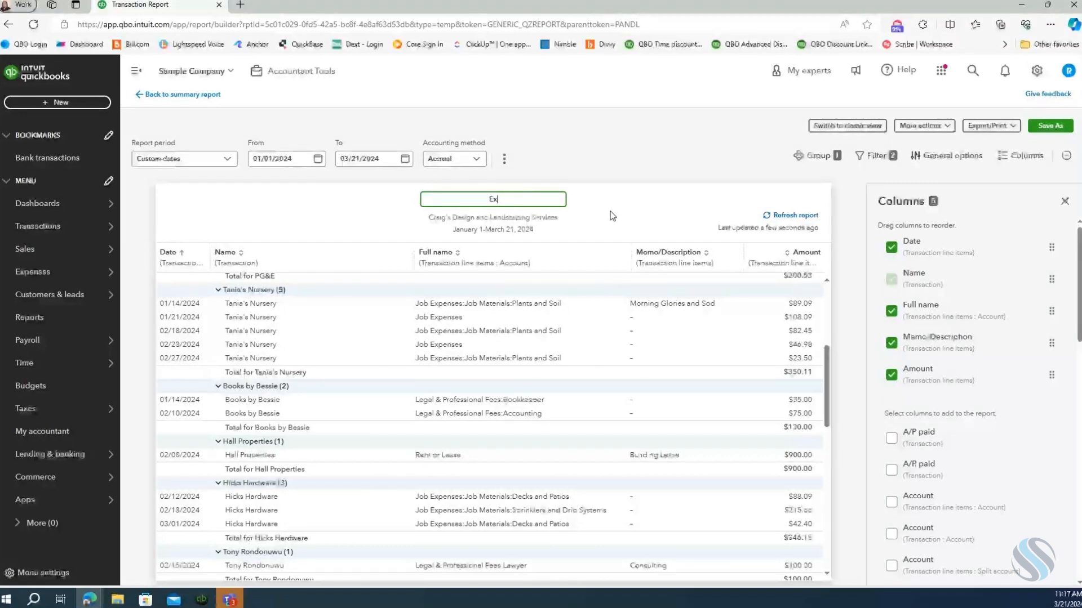
{"action": "type", "text": "penses"}
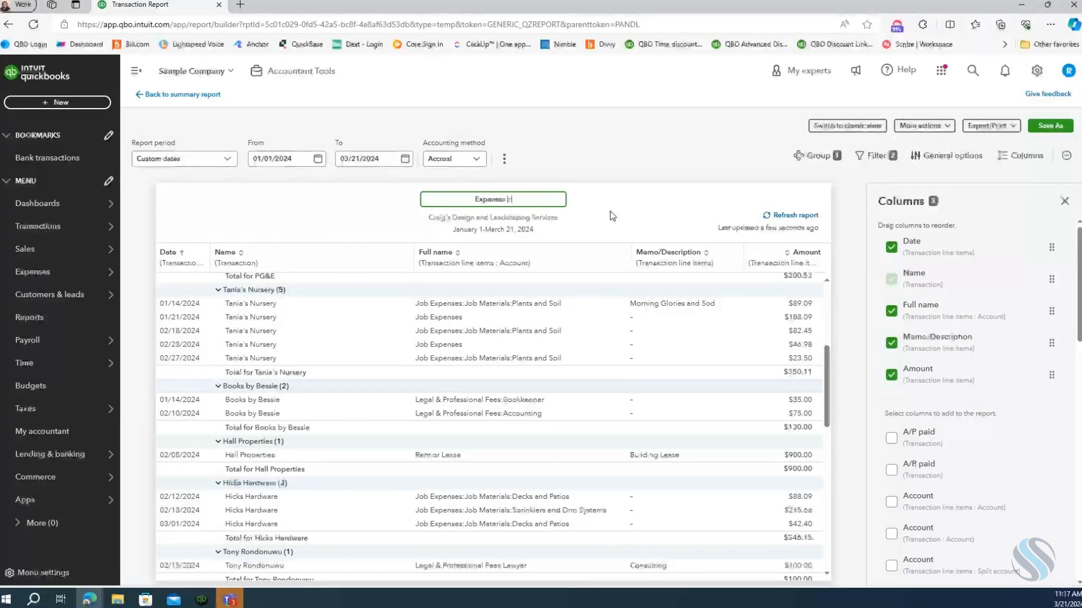
{"action": "type", "text": " by Vendor Report"}
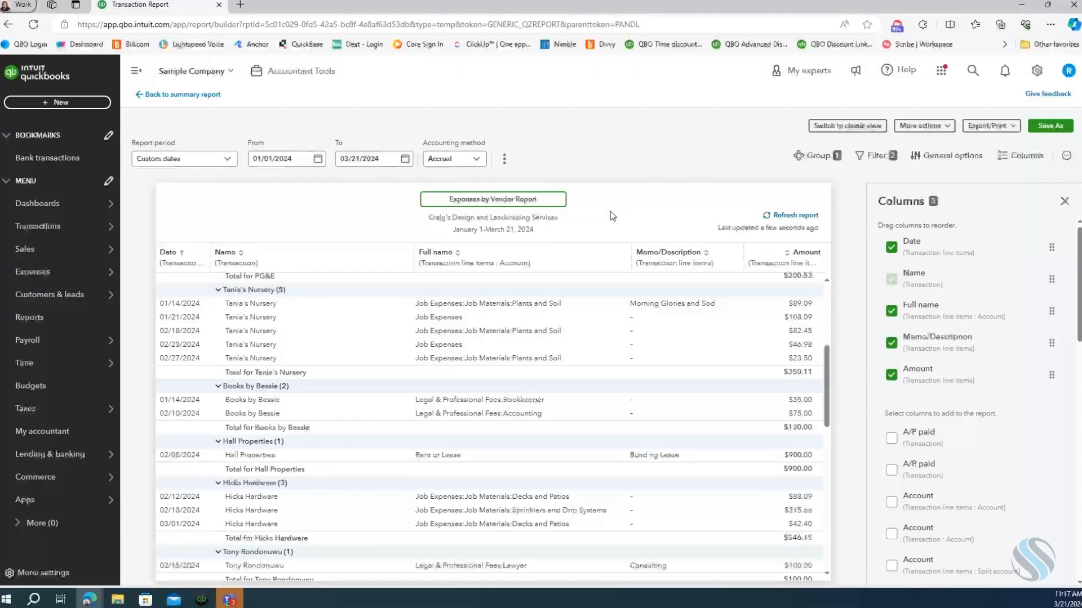
{"action": "key", "text": "Return"}
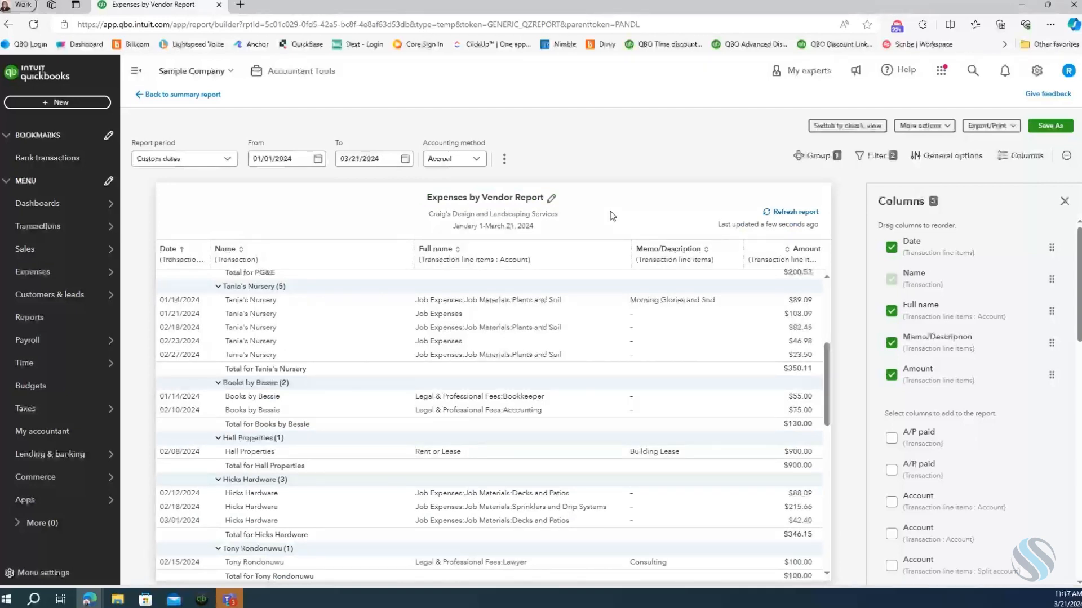
{"action": "left_click", "coordinate": [1061, 130]}
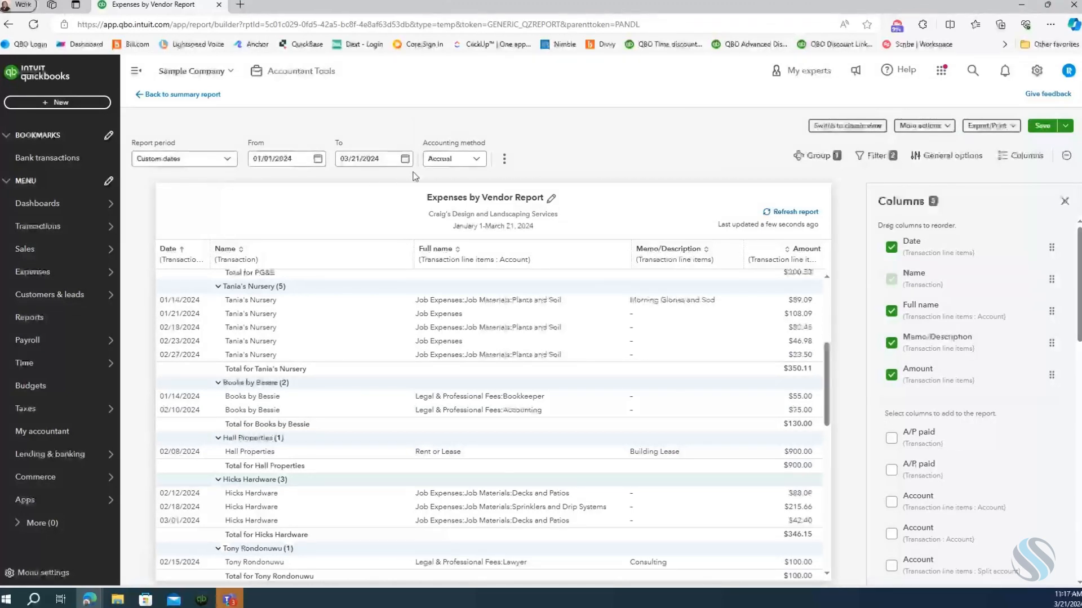
Set the Expenses by Vendor Report's period to This year to date and save the report again.
{"action": "left_click", "coordinate": [226, 160]}
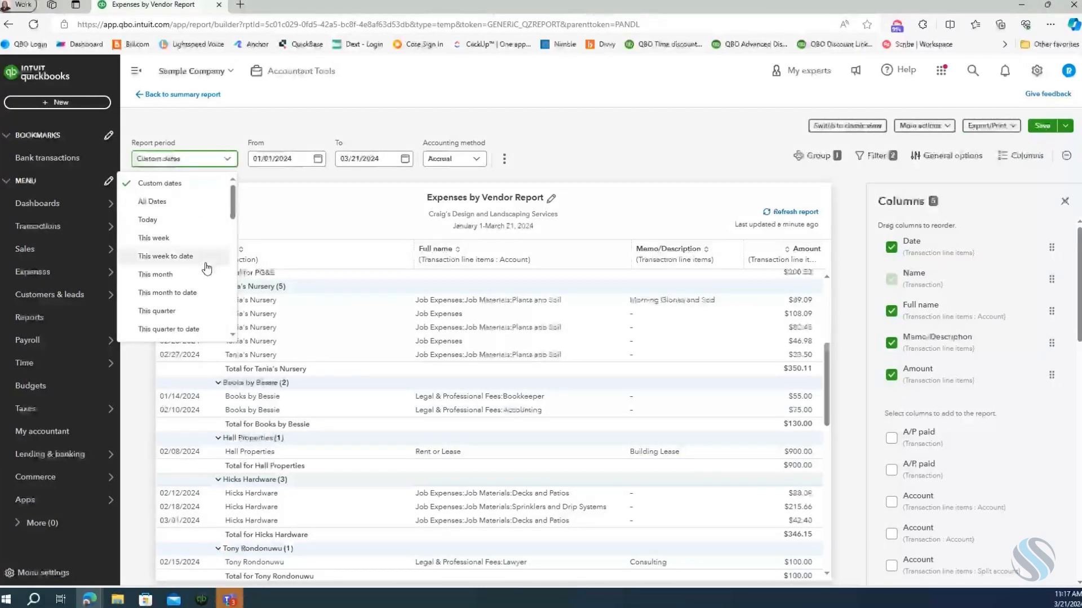
{"action": "scroll", "coordinate": [207, 269], "scroll_direction": "down", "scroll_amount": 1}
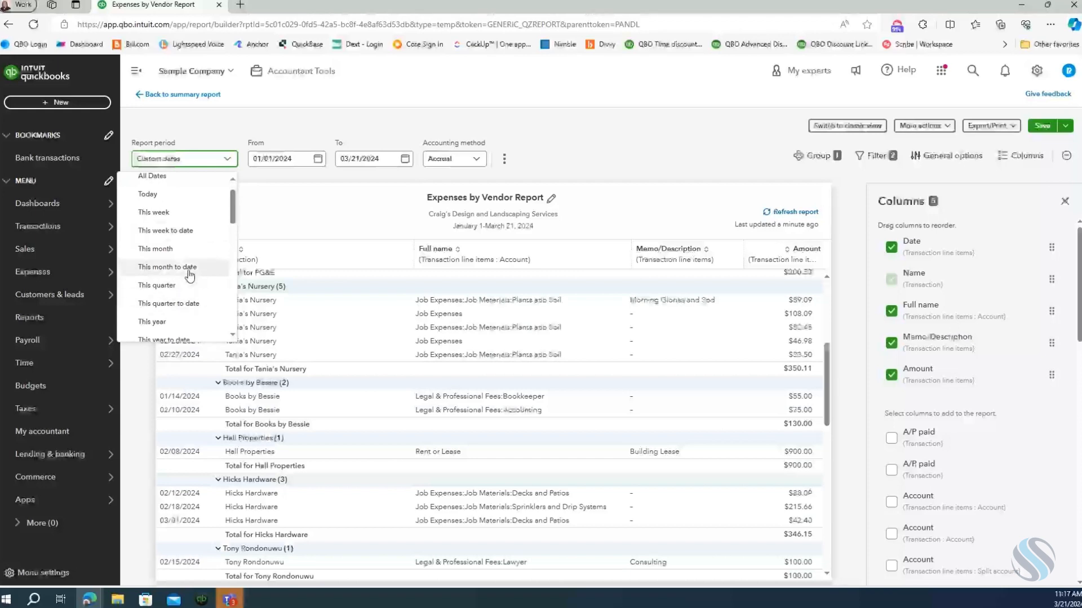
{"action": "scroll", "coordinate": [197, 299], "scroll_direction": "down", "scroll_amount": 1}
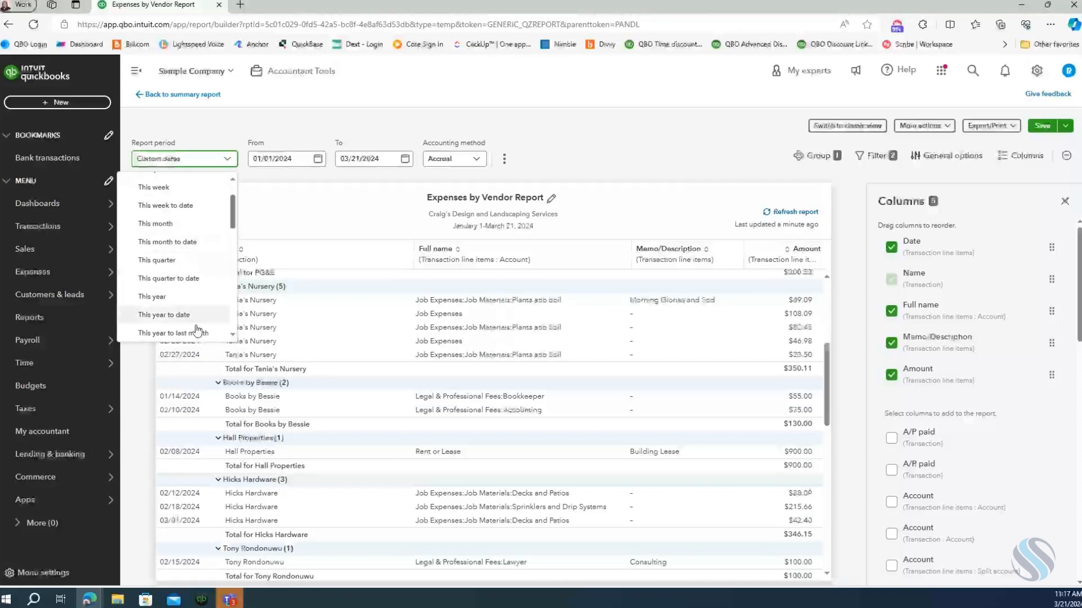
{"action": "left_click", "coordinate": [193, 320]}
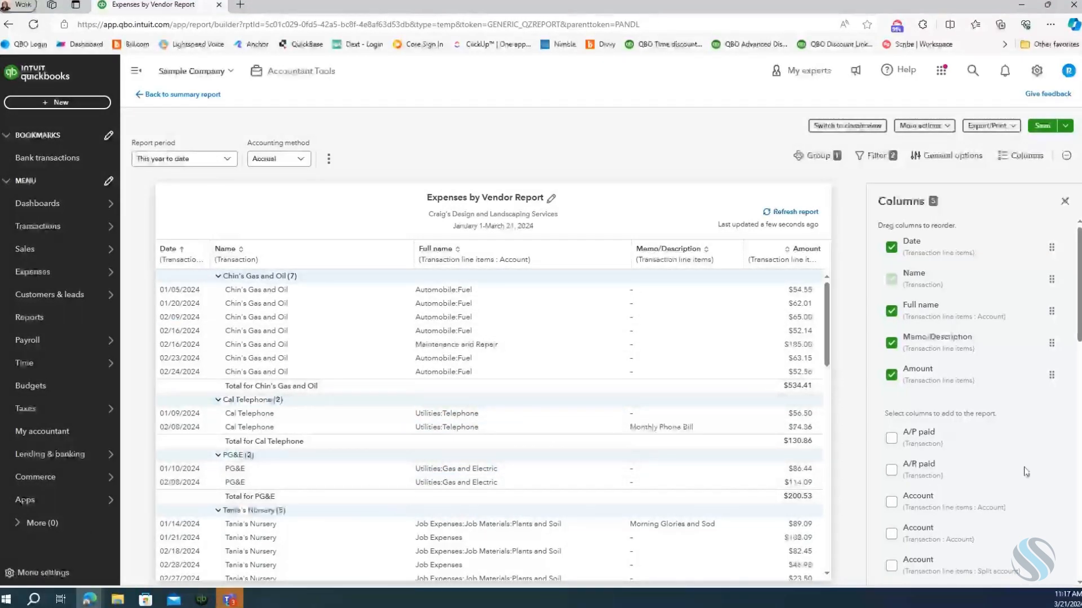
{"action": "left_click", "coordinate": [1051, 131]}
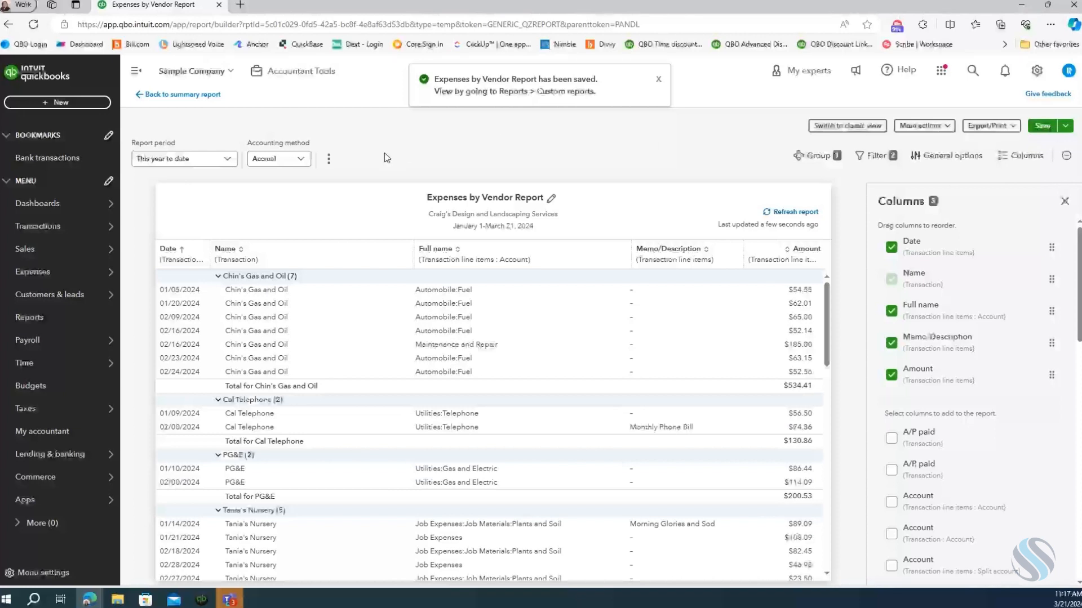
Display the list of custom reports to check the saved Expenses by Vendor Report.
{"action": "left_click", "coordinate": [31, 321]}
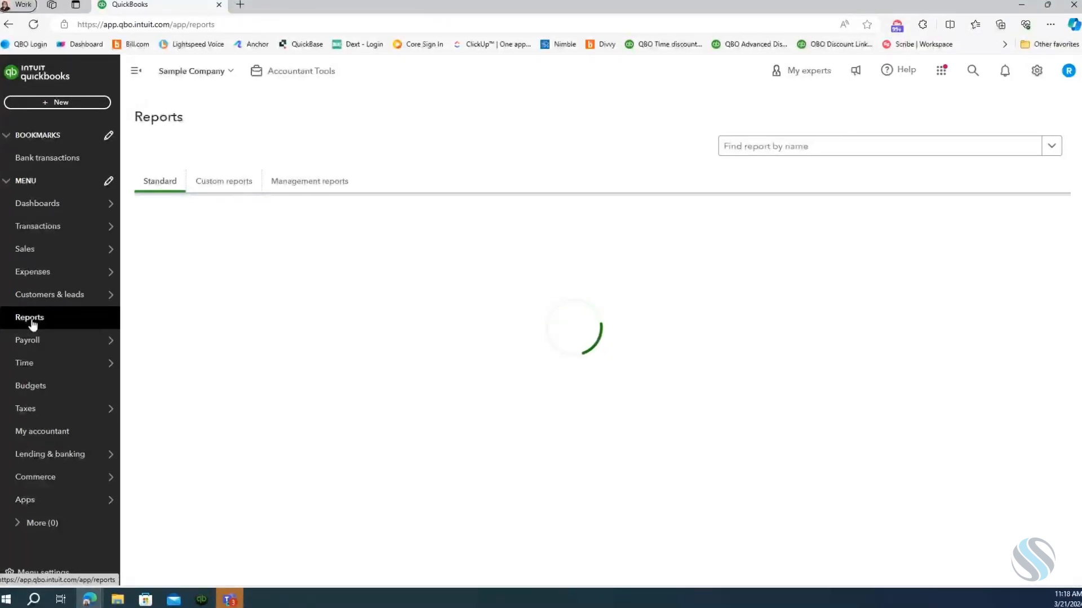
{"action": "left_click", "coordinate": [220, 183]}
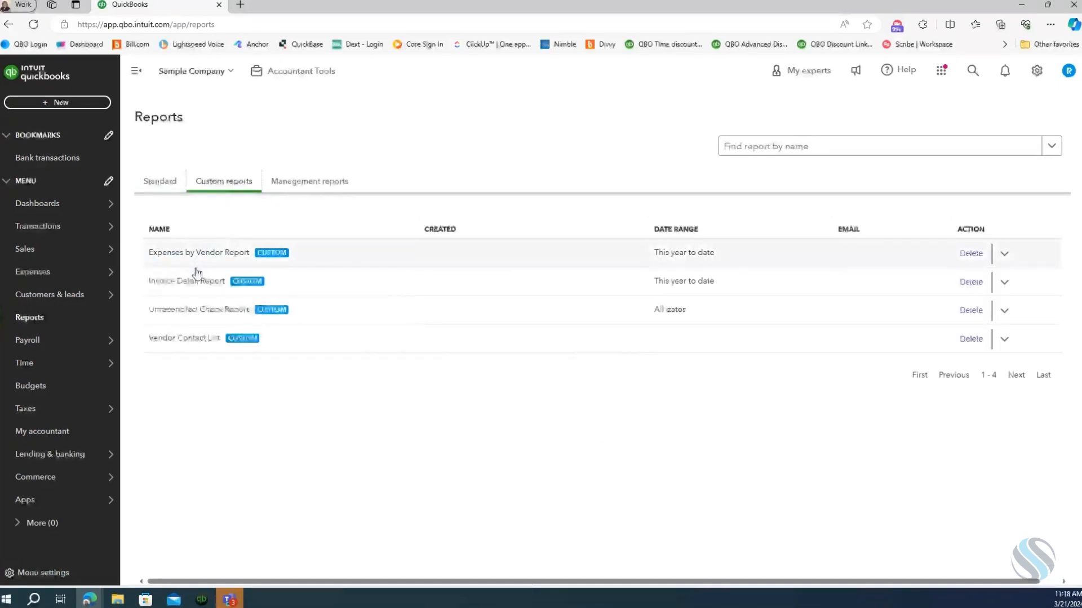